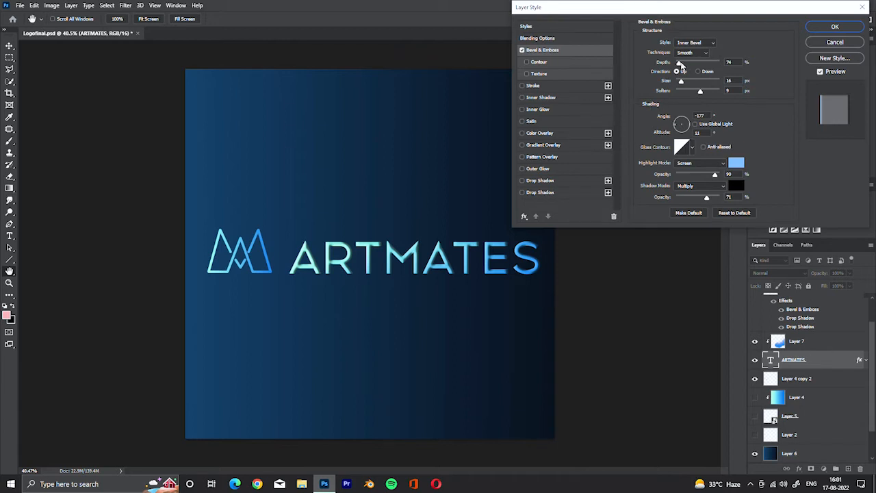
# Adjust the ARTMATES text's bevel to size 13 px, with a light angle of about 175° and altitude of 16°.
pyautogui.moveTo(679, 62)
pyautogui.mouseDown()
pyautogui.moveTo(713, 64)
pyautogui.moveTo(679, 66)
pyautogui.mouseUp()
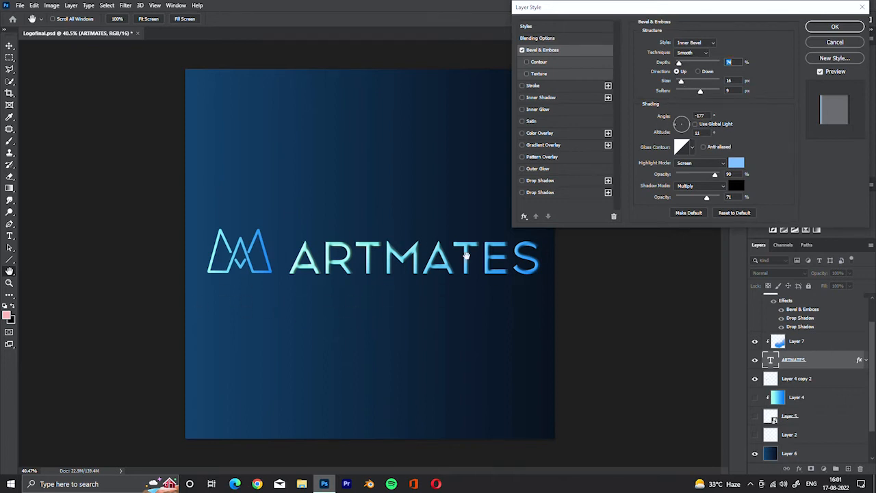
pyautogui.moveTo(682, 84); pyautogui.dragTo(681, 84)
pyautogui.click(682, 121)
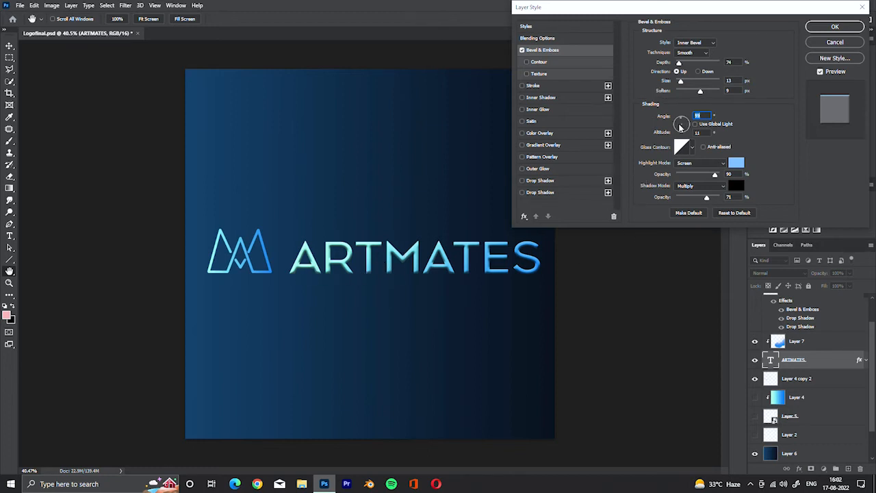
pyautogui.moveTo(677, 127); pyautogui.dragTo(676, 127)
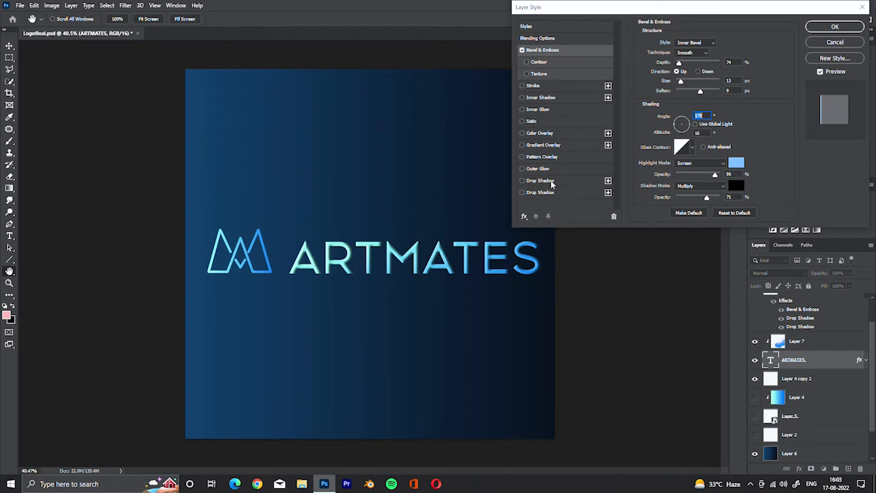
# Enable the first drop shadow on the ARTMATES text layer.
pyautogui.click(522, 181)
pyautogui.click(587, 182)
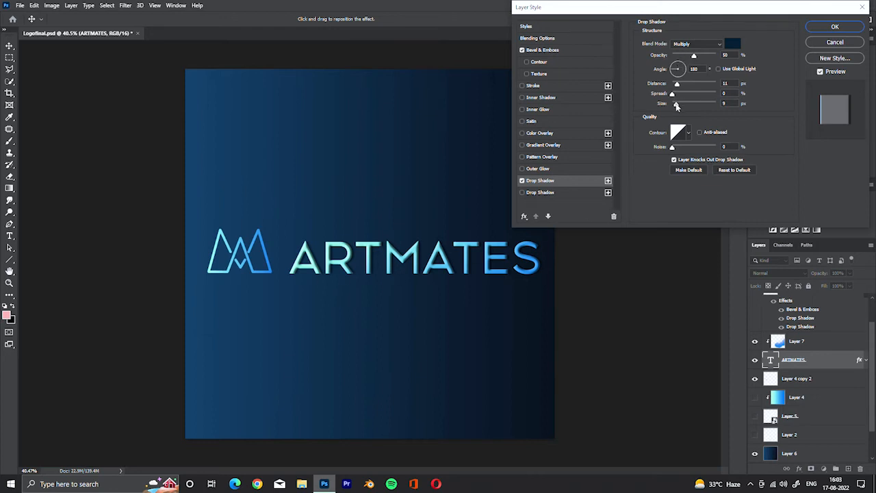
pyautogui.click(563, 190)
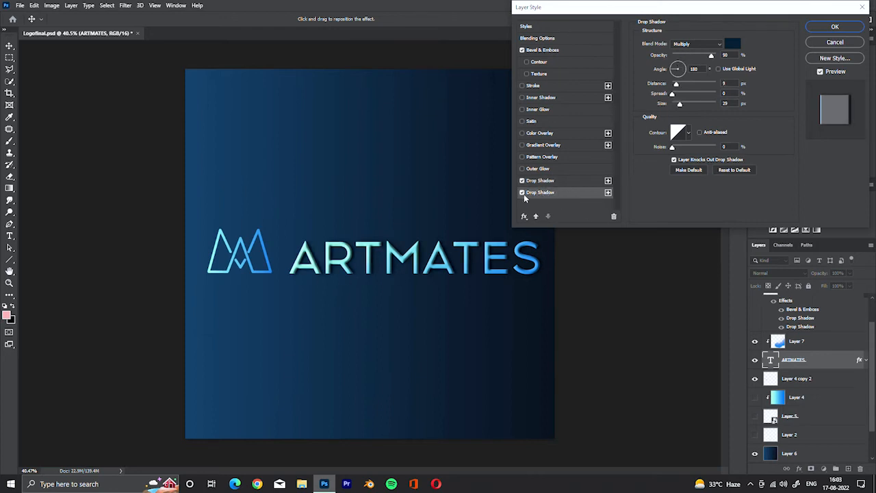
pyautogui.click(521, 194)
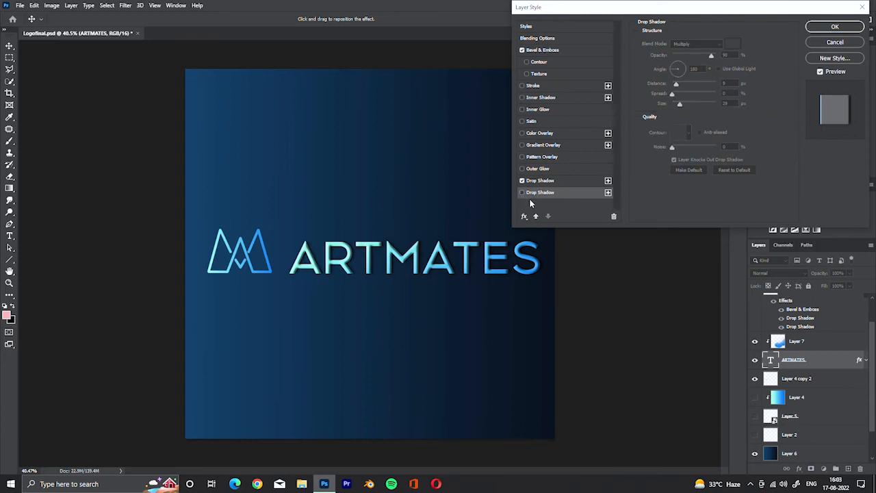
pyautogui.click(608, 193)
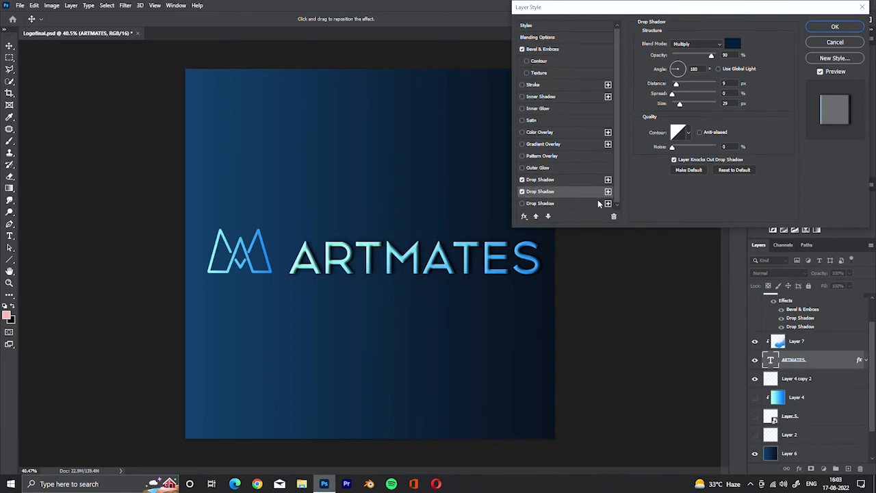
pyautogui.click(613, 215)
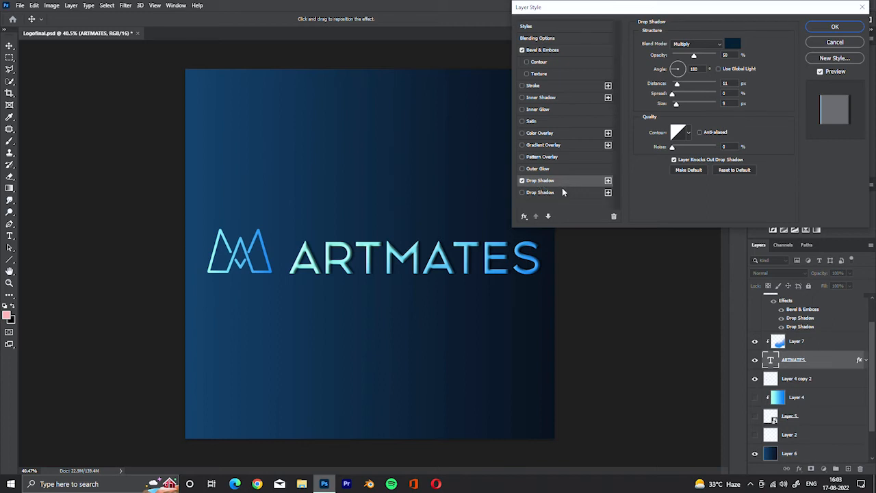
# Enable the ARTMATES text's second drop shadow with 81% opacity, 14 px distance and 51 px size, and apply the layer style.
pyautogui.click(522, 194)
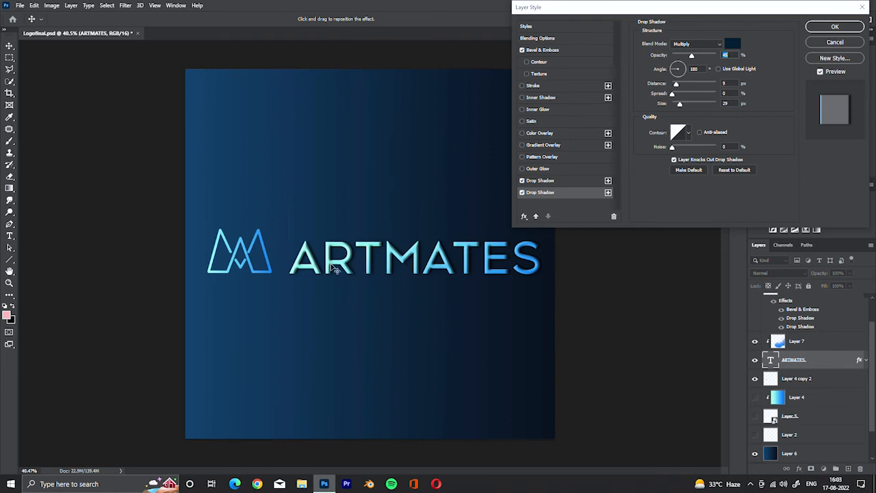
pyautogui.moveTo(685, 85); pyautogui.dragTo(680, 84)
pyautogui.moveTo(680, 104); pyautogui.dragTo(683, 104)
pyautogui.moveTo(681, 85); pyautogui.dragTo(678, 84)
pyautogui.moveTo(692, 56); pyautogui.dragTo(707, 56)
pyautogui.click(835, 27)
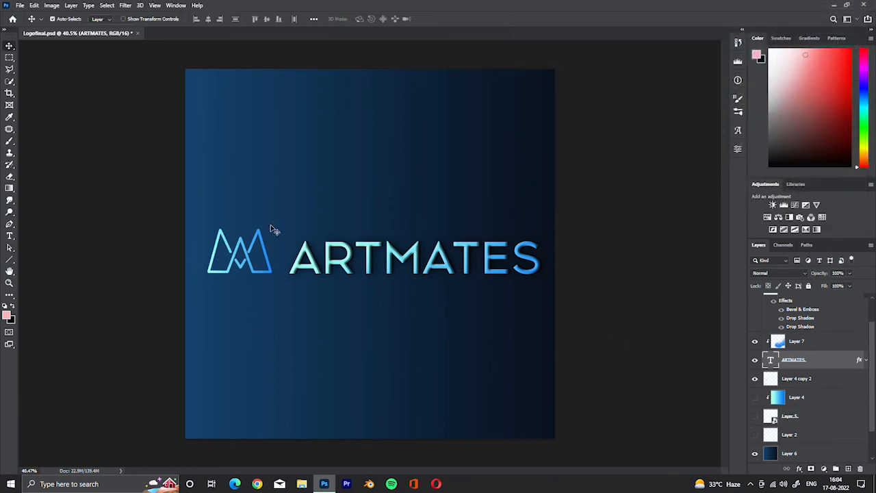
# Add a Bevel & Emboss effect to the logo mark on Layer 4 copy 2 with depth 355%, size 27 px and soften 5 px.
pyautogui.scroll(4, 237, 255)
pyautogui.click(854, 382)
pyautogui.doubleClick(854, 382)
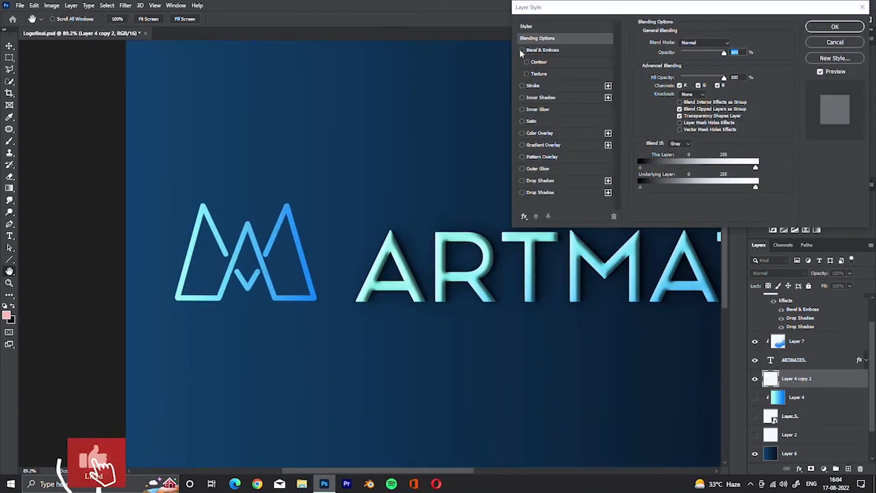
pyautogui.click(542, 50)
pyautogui.moveTo(678, 126); pyautogui.dragTo(674, 125)
pyautogui.moveTo(680, 81)
pyautogui.mouseDown()
pyautogui.moveTo(692, 82)
pyautogui.moveTo(683, 81)
pyautogui.mouseUp()
pyautogui.click(689, 91)
pyautogui.click(691, 63)
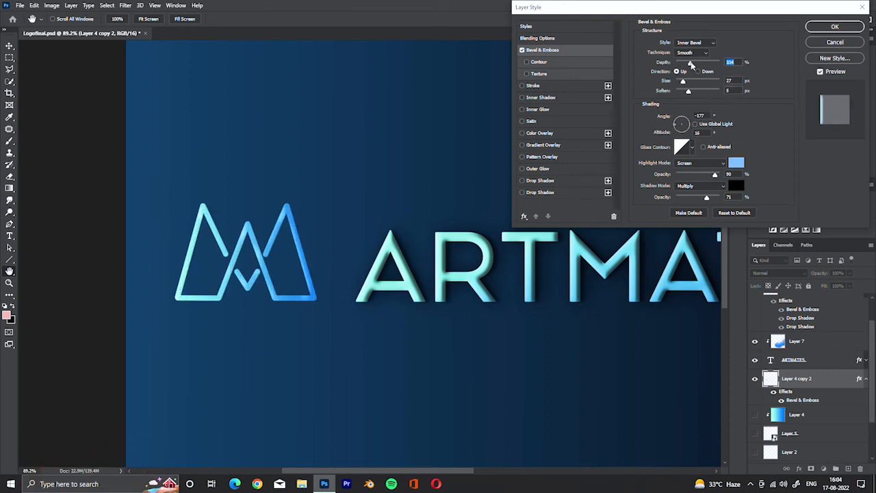
# Refine the logo mark's bevel to angle 160°, altitude 0°, size 6 px, highlight opacity 61% and shadow opacity 79%.
pyautogui.click(677, 124)
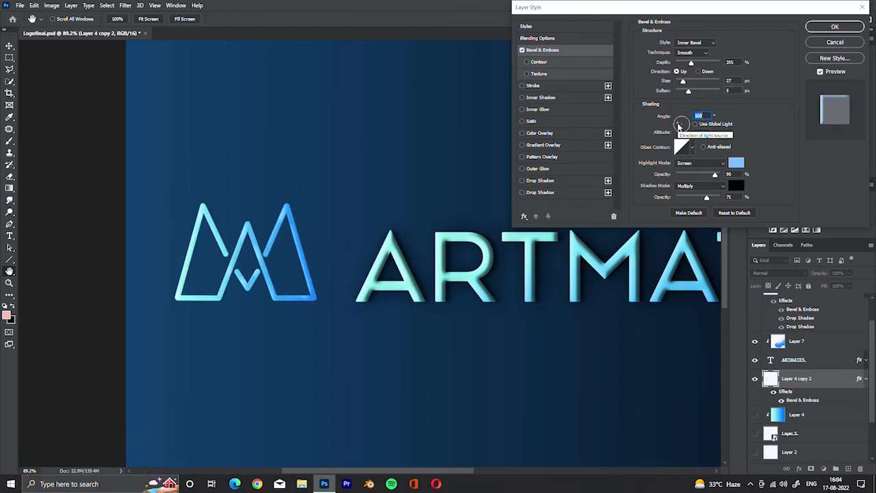
pyautogui.moveTo(683, 81); pyautogui.dragTo(679, 82)
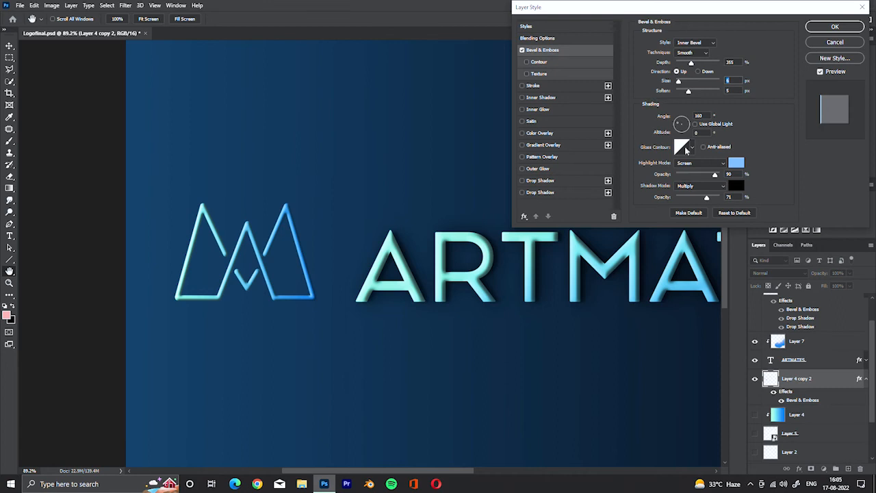
pyautogui.moveTo(707, 178); pyautogui.dragTo(703, 178)
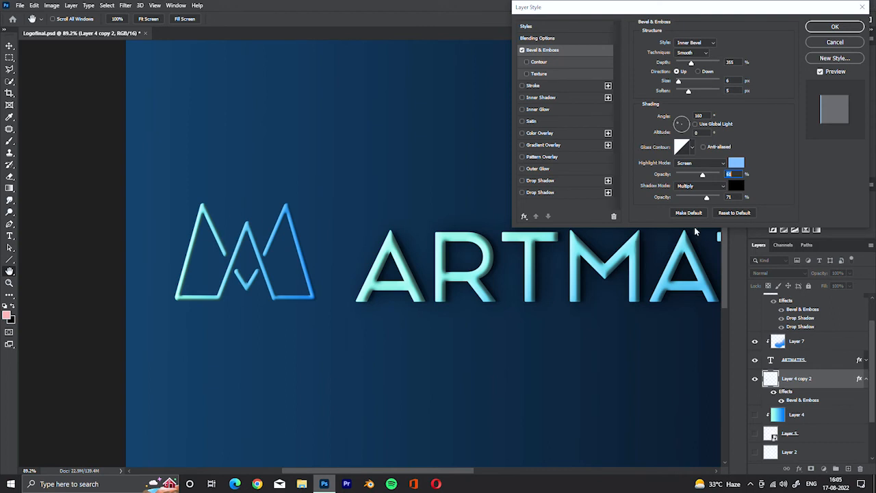
pyautogui.moveTo(708, 199); pyautogui.dragTo(709, 200)
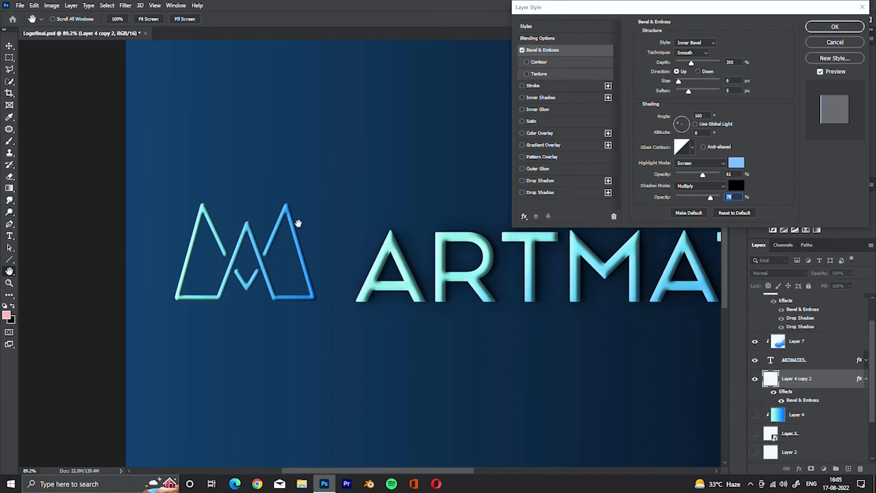
# Enable both drop shadows on the logo mark, set the second to 14 px distance and 24 px size, and apply the layer style.
pyautogui.click(522, 181)
pyautogui.click(523, 192)
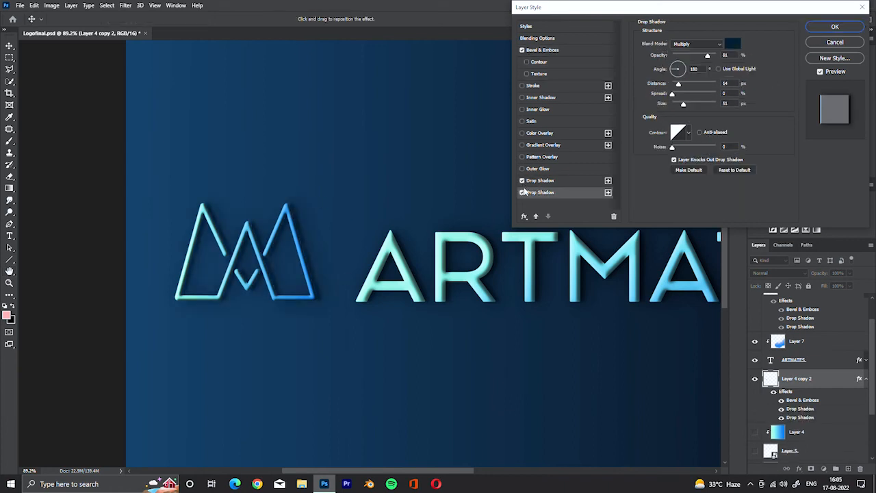
pyautogui.click(575, 180)
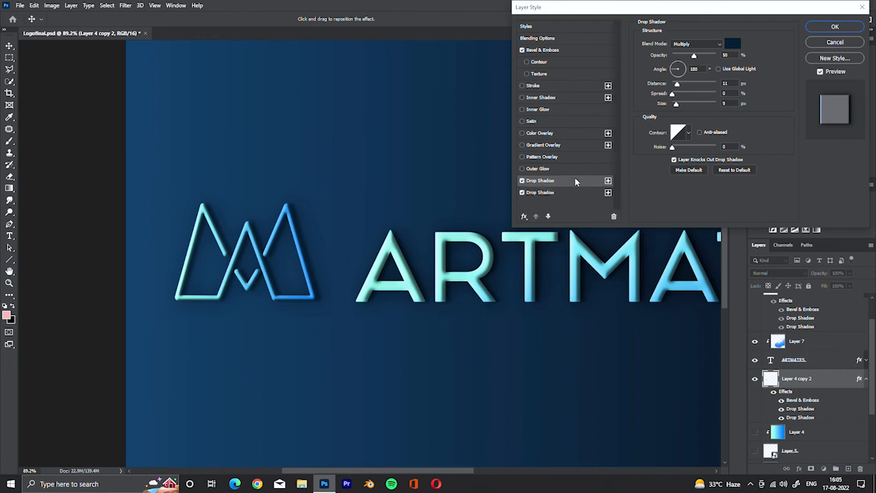
pyautogui.moveTo(677, 104); pyautogui.dragTo(679, 85)
pyautogui.click(575, 192)
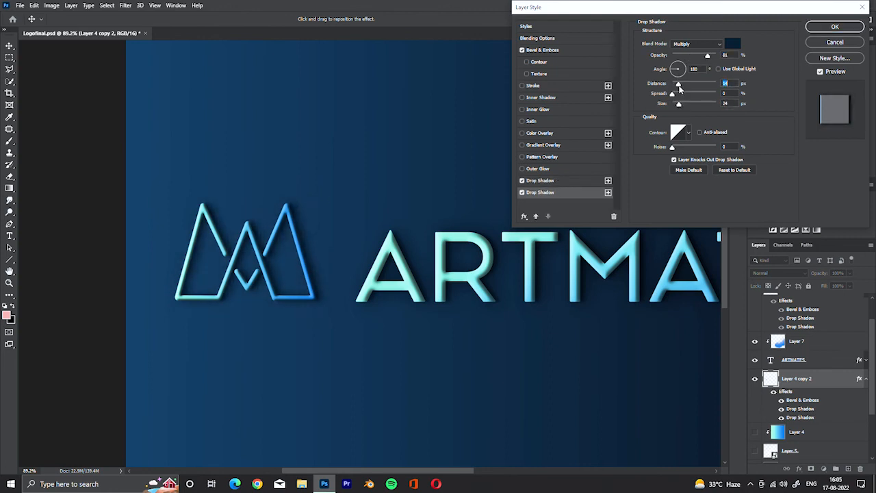
pyautogui.click(819, 29)
pyautogui.press('z')
pyautogui.moveTo(309, 278); pyautogui.dragTo(279, 289)
pyautogui.press('v')
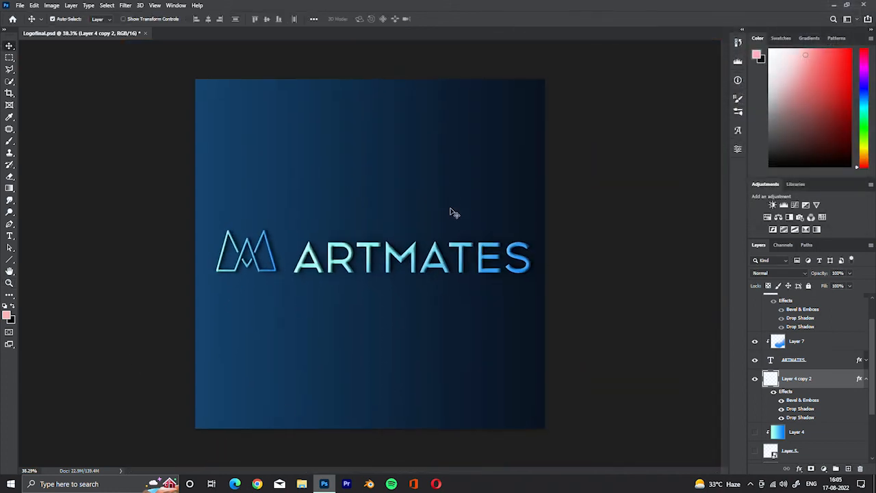